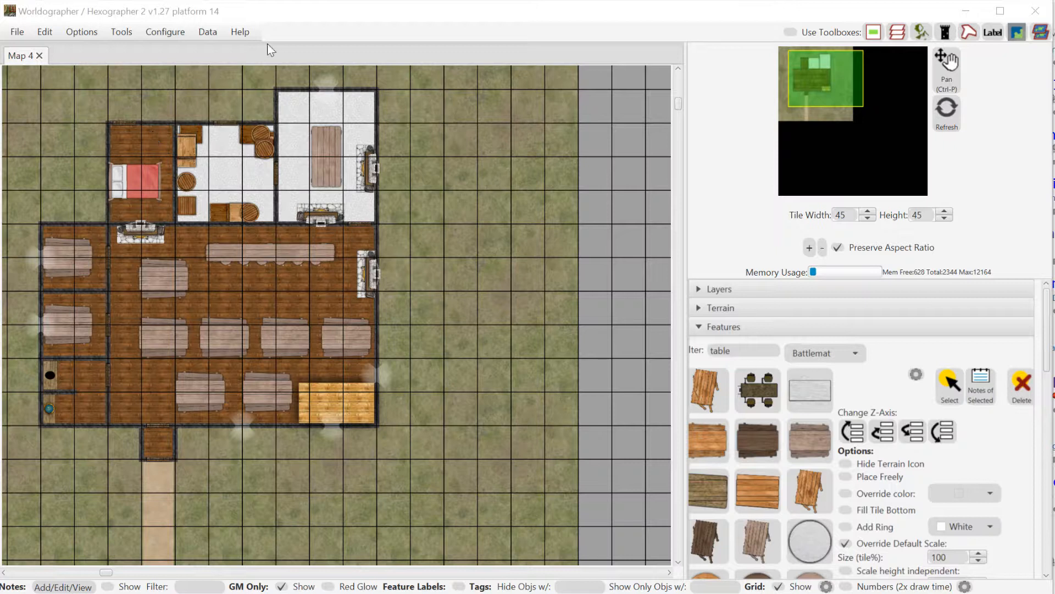
# Create a new battlemat map using the Generate Tavern option and bring the tavern building into view
pyautogui.click(17, 32)
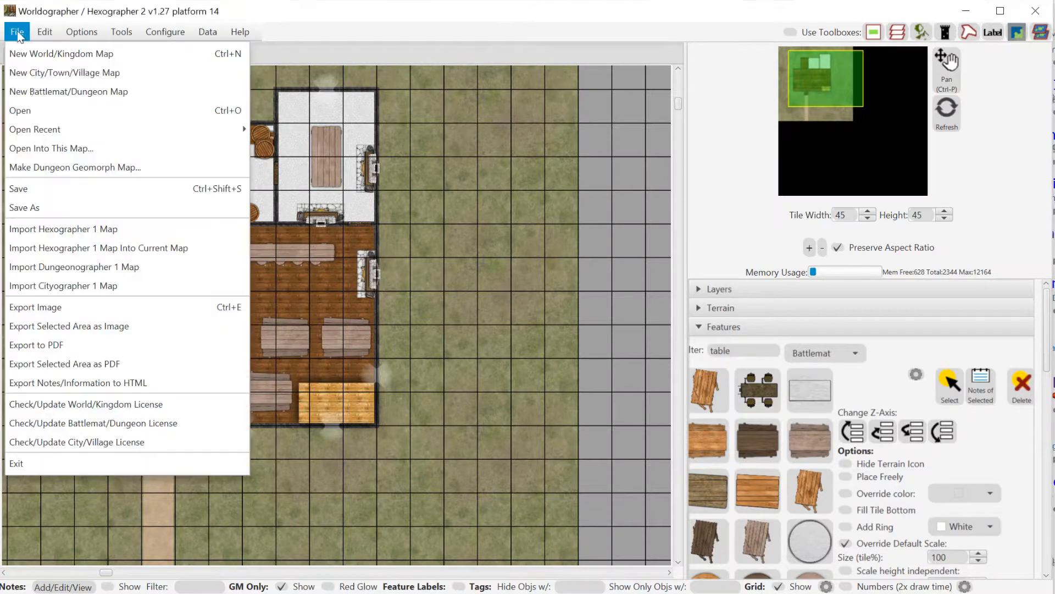
pyautogui.click(56, 96)
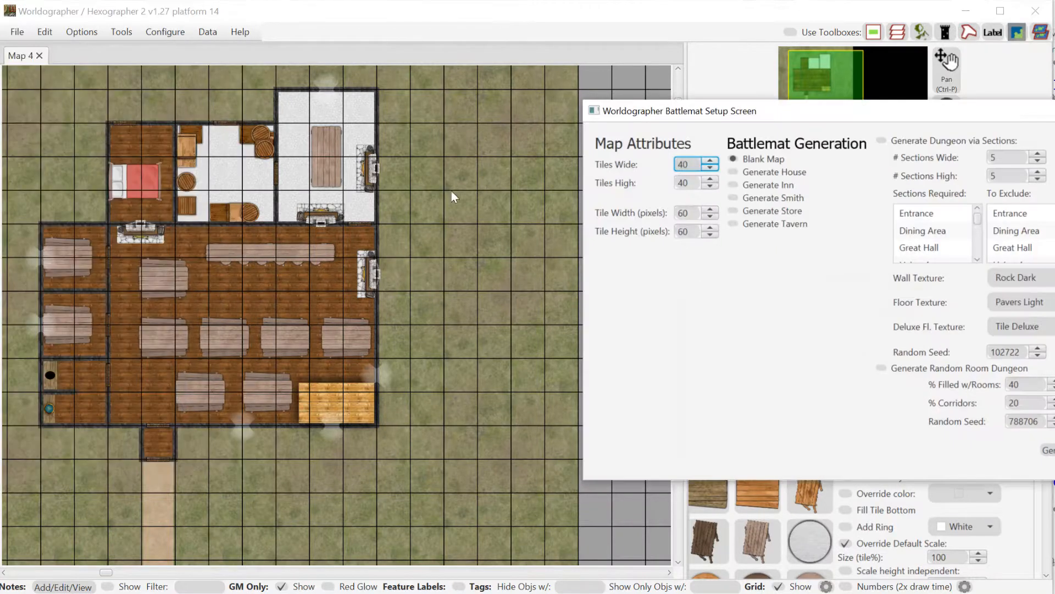
pyautogui.click(775, 231)
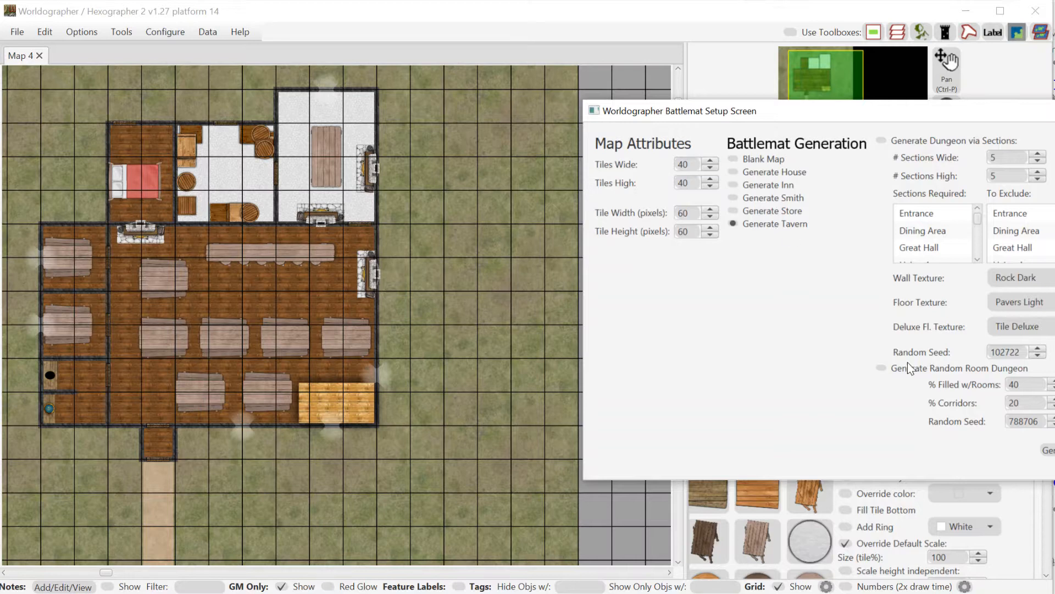
pyautogui.click(1049, 449)
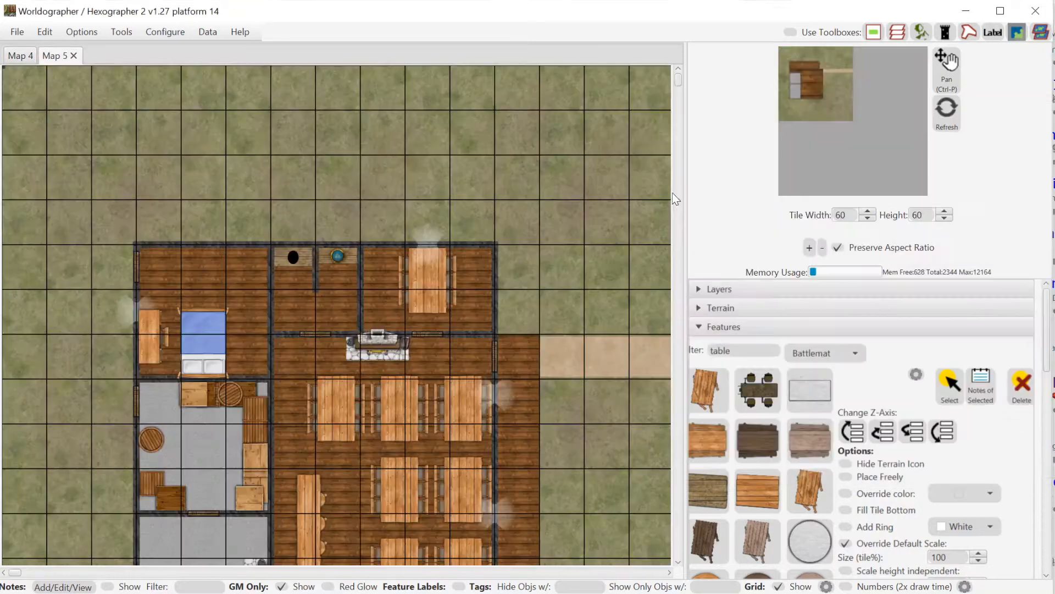
pyautogui.moveTo(807, 69); pyautogui.dragTo(805, 78)
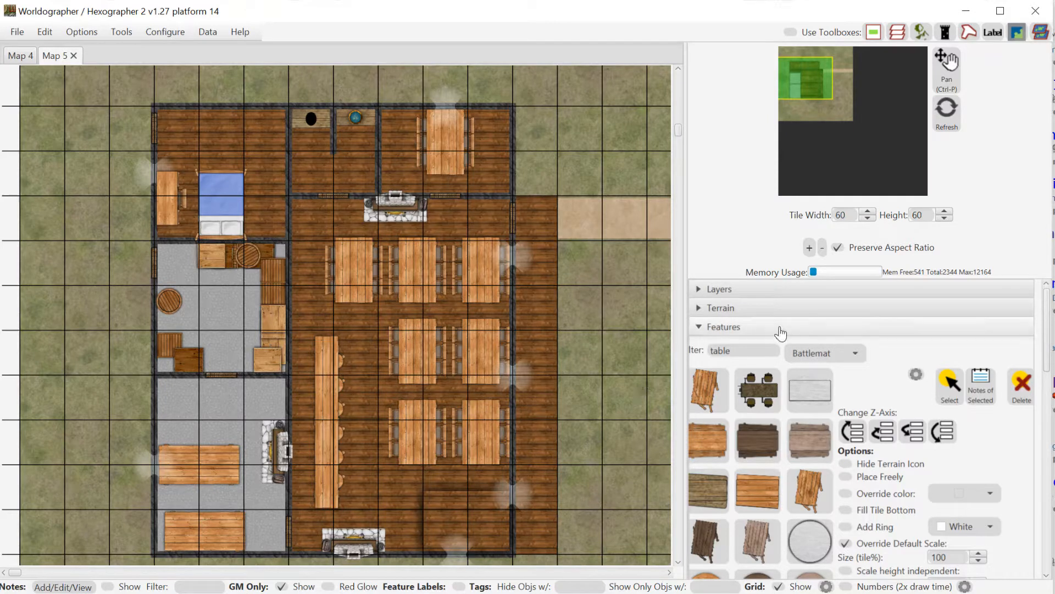
# Move the bedroom's wooden desk from the west wall to above the bed and set its clockwise rotation to 0
pyautogui.click(952, 389)
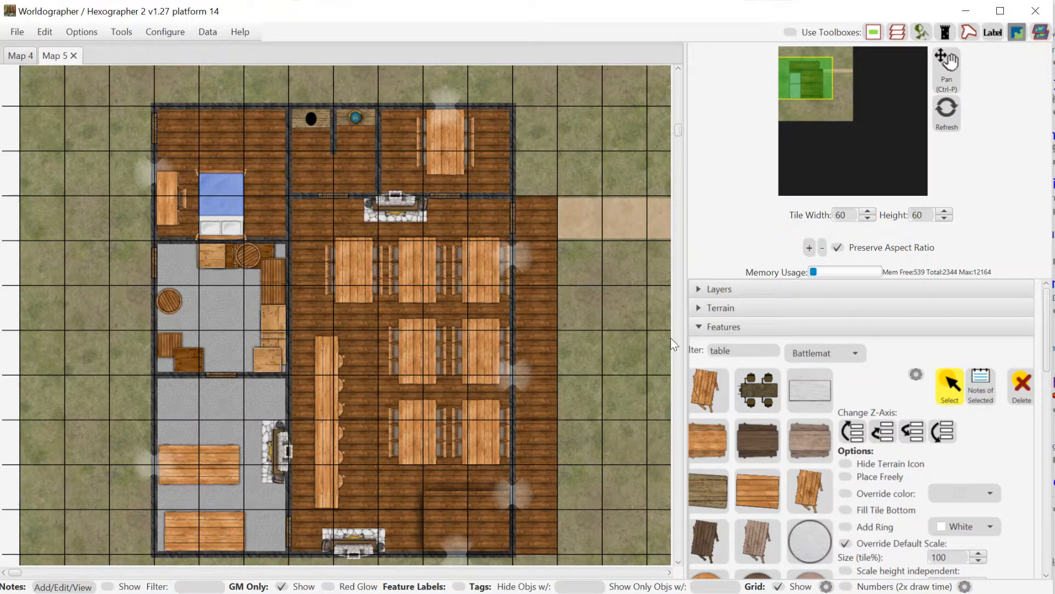
pyautogui.click(161, 196)
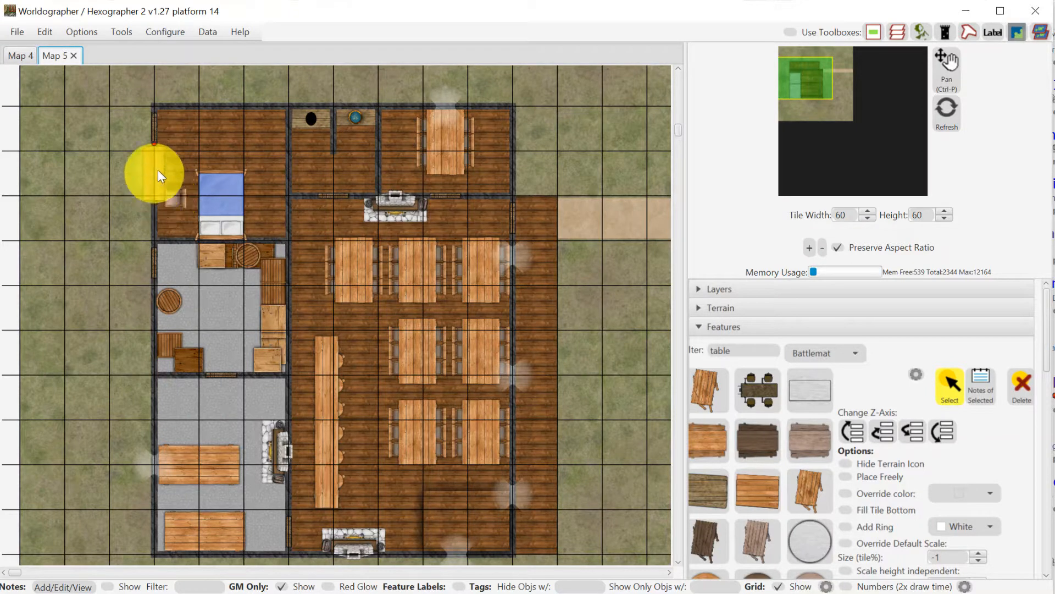
pyautogui.moveTo(192, 153); pyautogui.dragTo(211, 130)
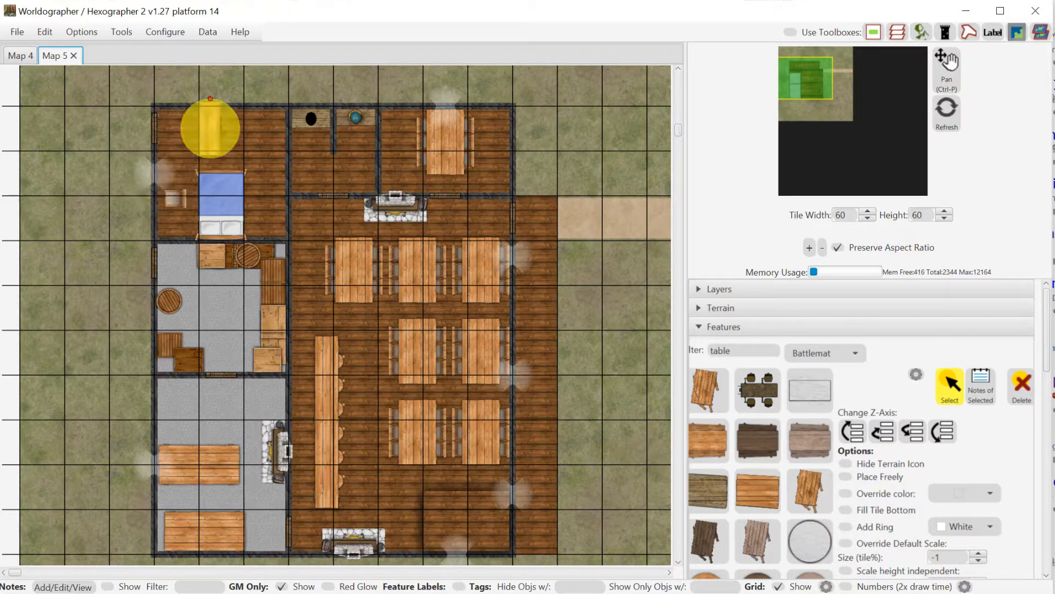
pyautogui.scroll(-5, 1050, 367)
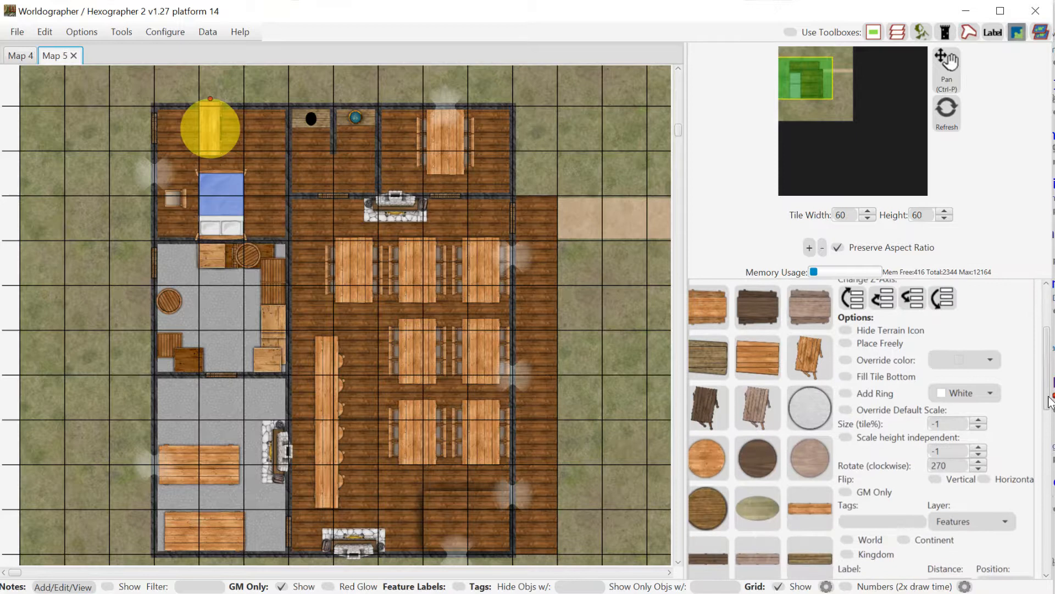
pyautogui.doubleClick(940, 466)
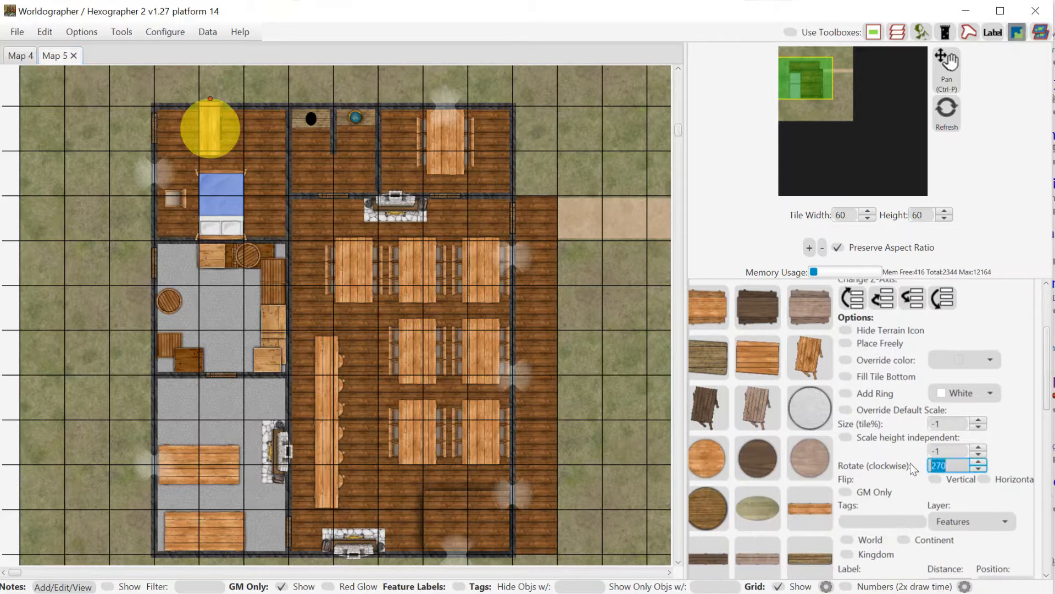
pyautogui.write('0')
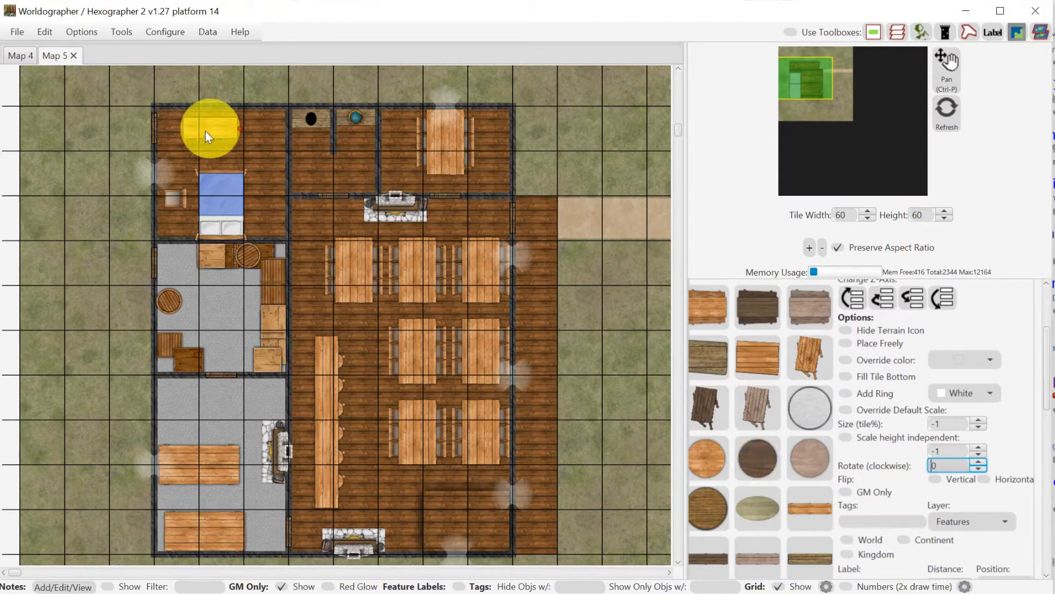
pyautogui.click(206, 130)
pyautogui.moveTo(211, 125); pyautogui.dragTo(209, 124)
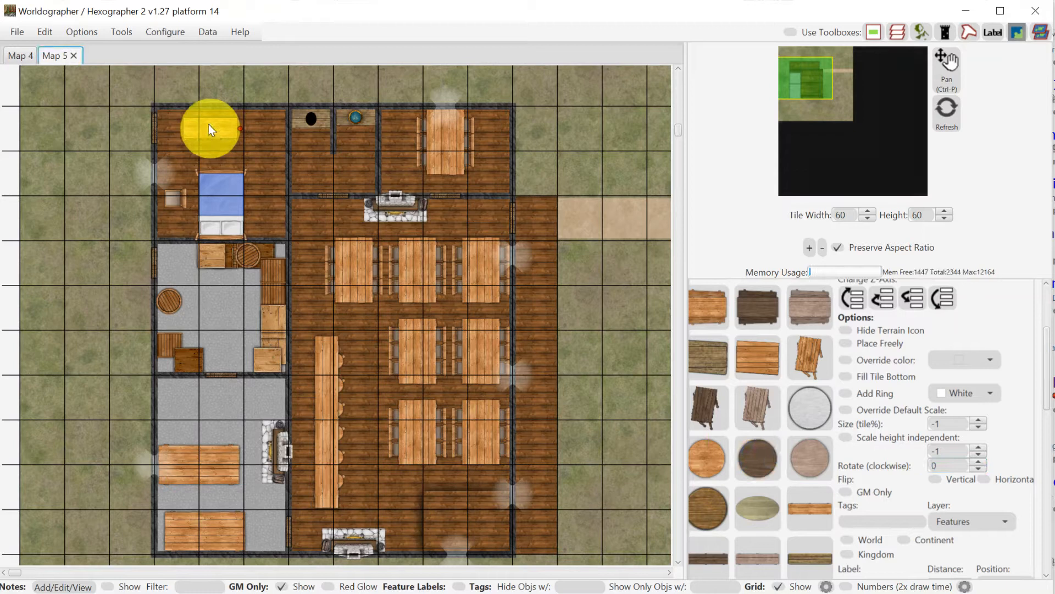
# Move the bedroom chair just below the desk and set its clockwise rotation to 90
pyautogui.click(175, 197)
pyautogui.moveTo(193, 157); pyautogui.dragTo(200, 150)
pyautogui.click(396, 207)
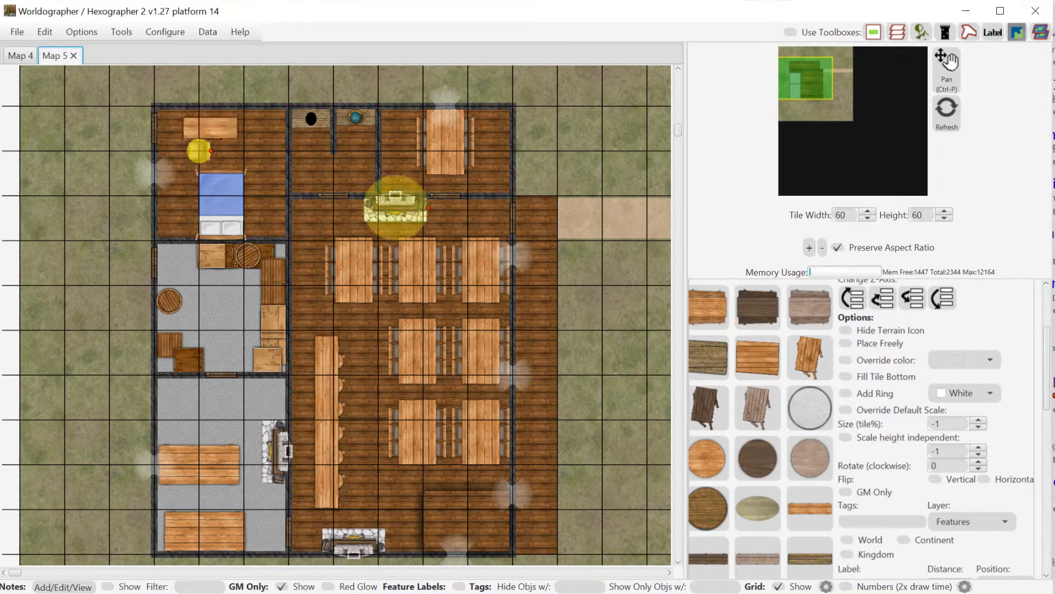
pyautogui.click(935, 465)
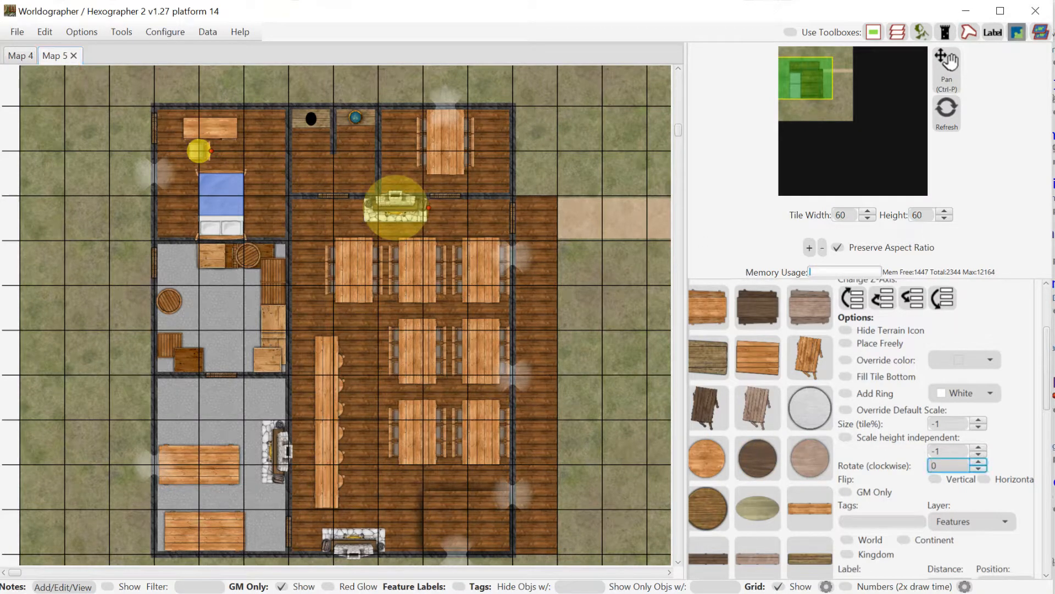
pyautogui.write('9')
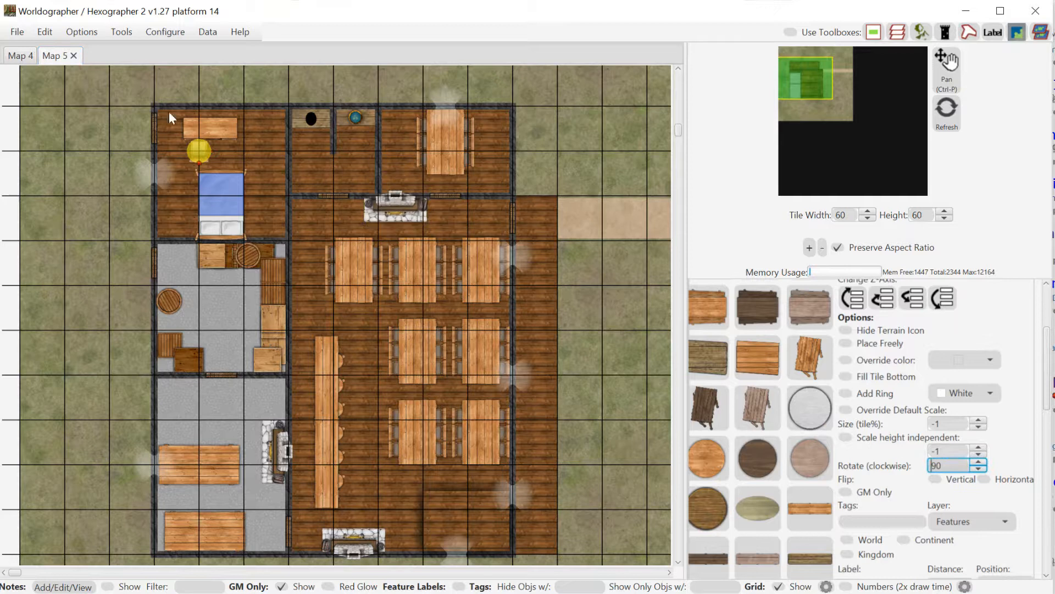
pyautogui.click(199, 143)
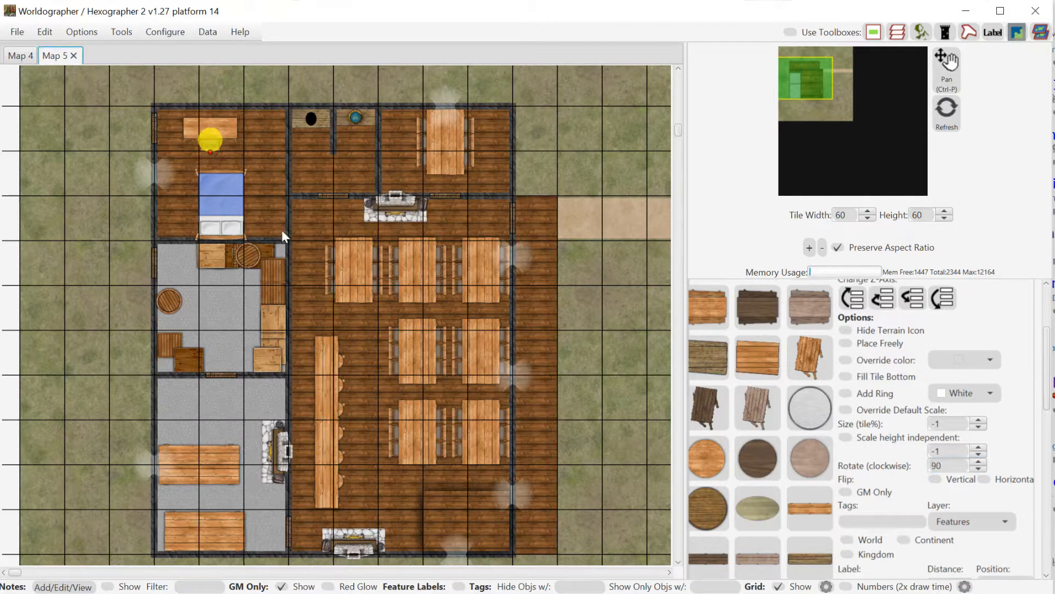
# Shift the desk against the bedroom's north wall, slightly to the east, and tuck the chair in beneath it
pyautogui.click(199, 131)
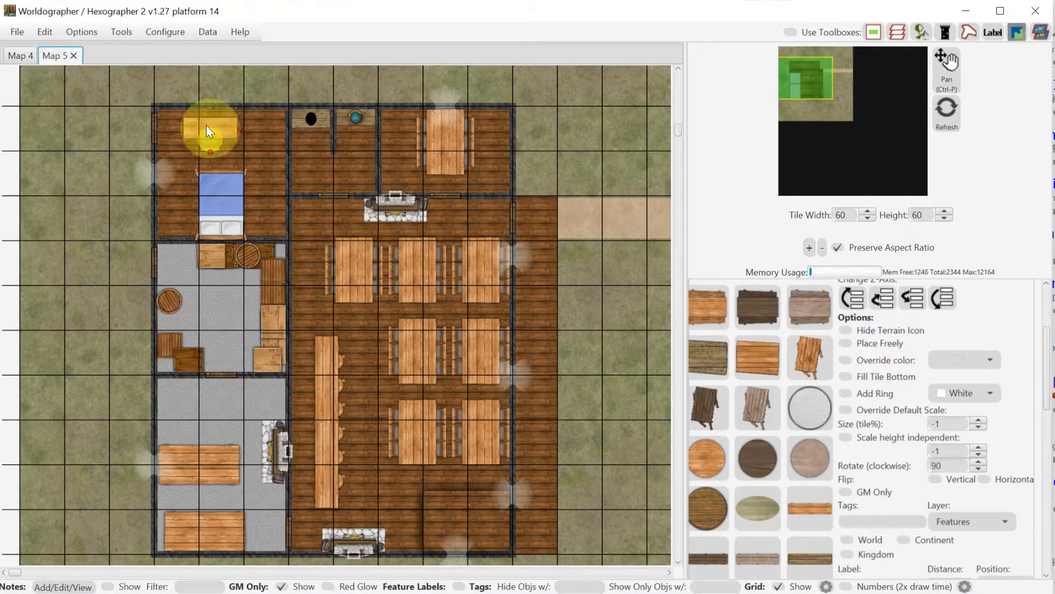
pyautogui.moveTo(207, 125); pyautogui.dragTo(229, 121)
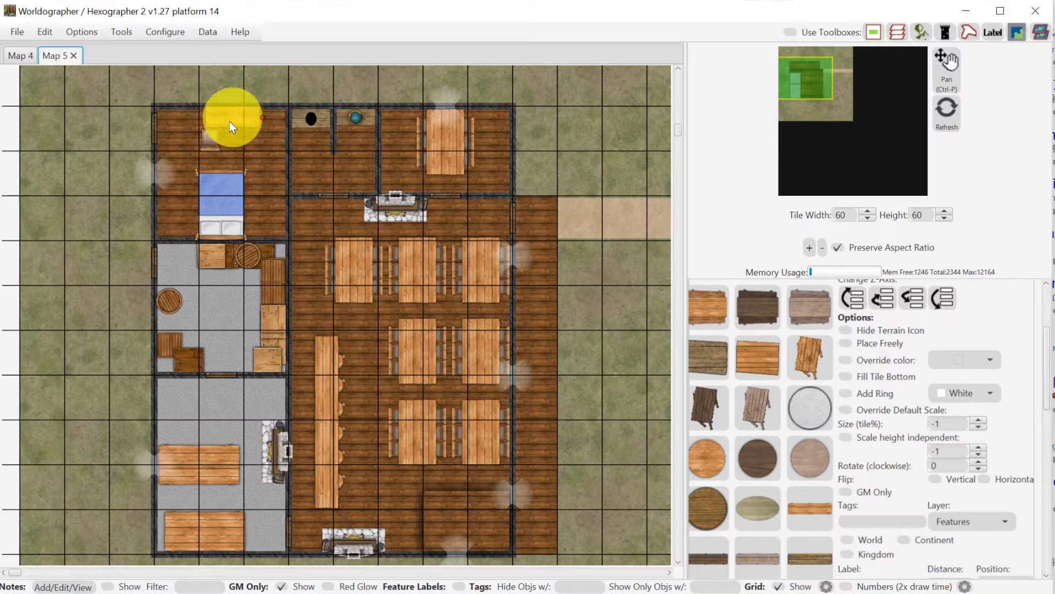
pyautogui.click(209, 141)
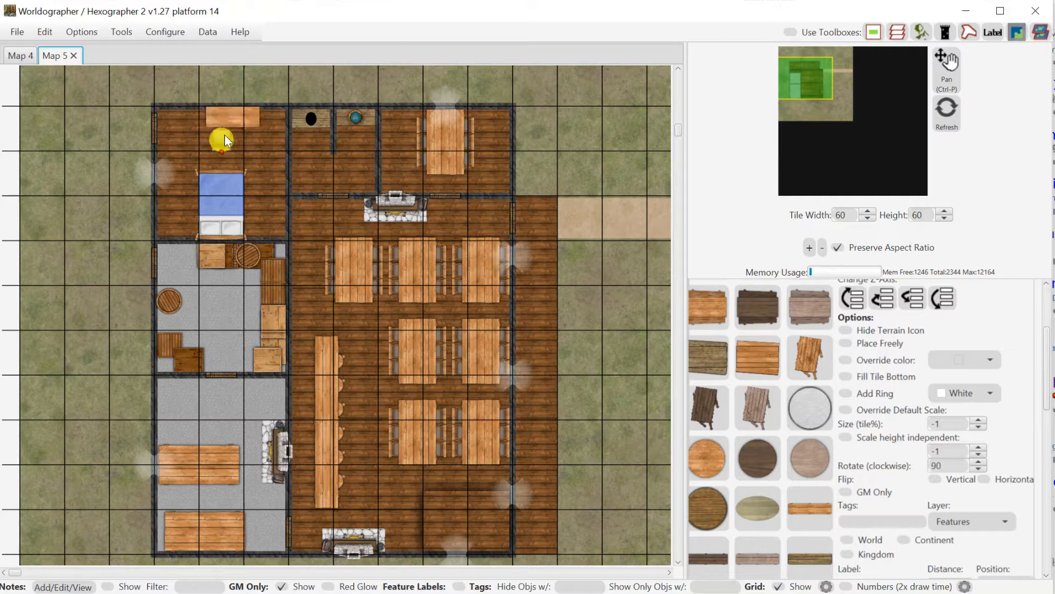
pyautogui.click(228, 129)
# Select the northeast room's shape and move its northeast corner point up about one tile
pyautogui.moveTo(1049, 352); pyautogui.dragTo(1048, 285)
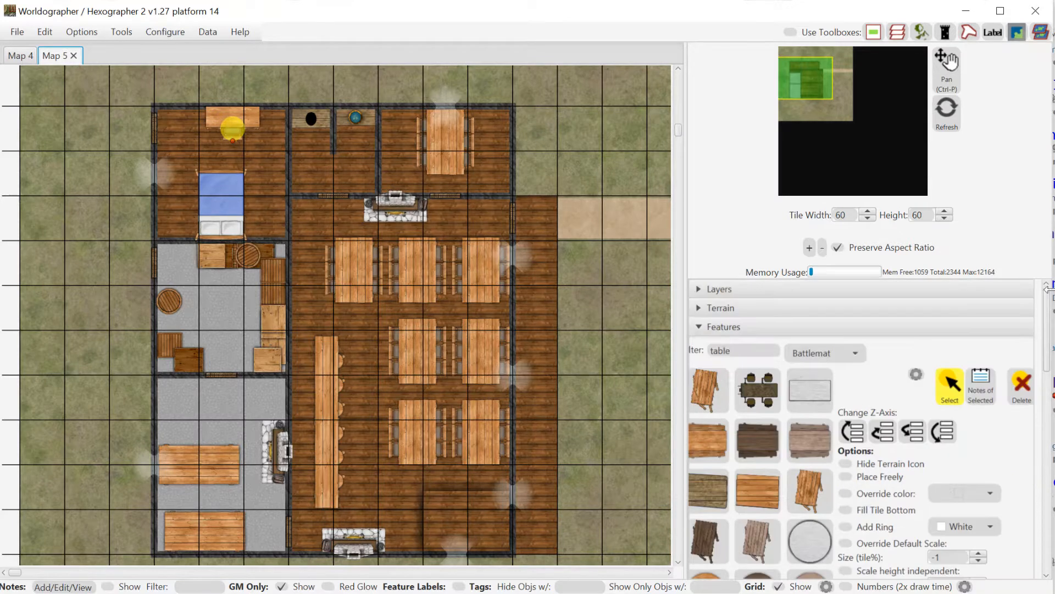
pyautogui.click(725, 328)
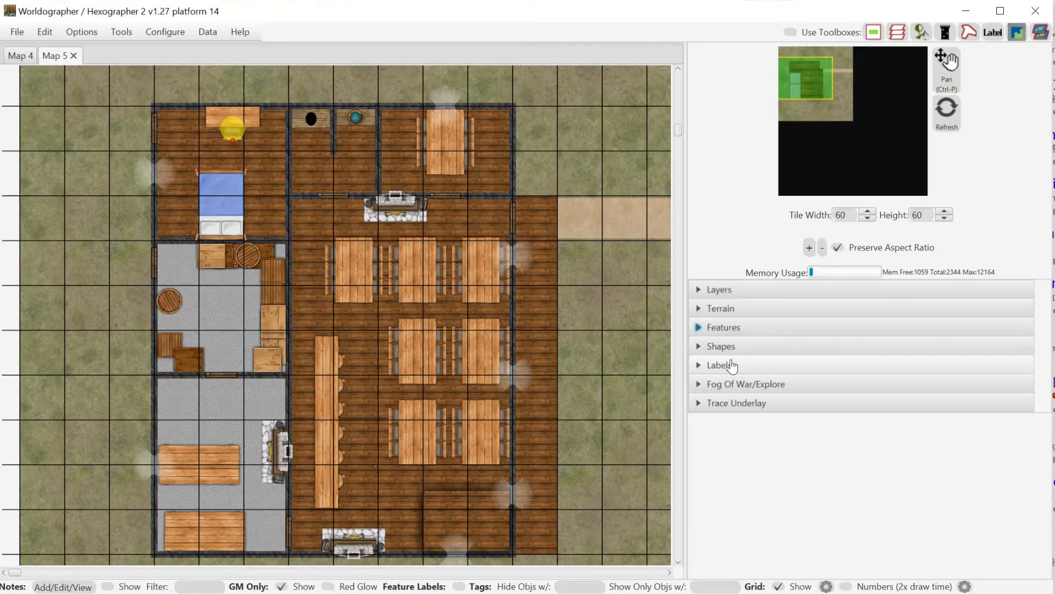
pyautogui.click(732, 351)
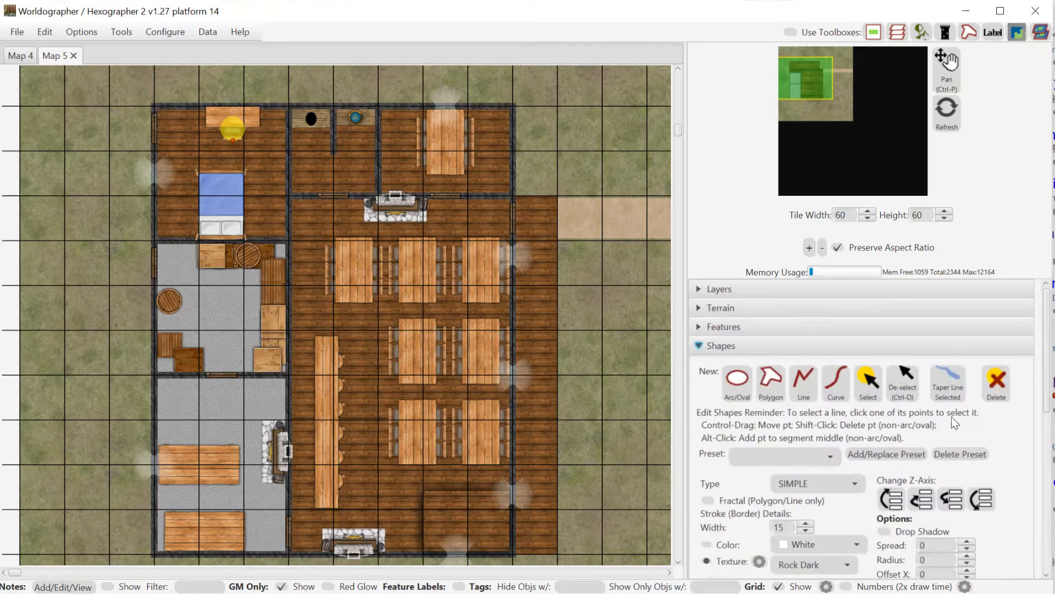
pyautogui.click(876, 389)
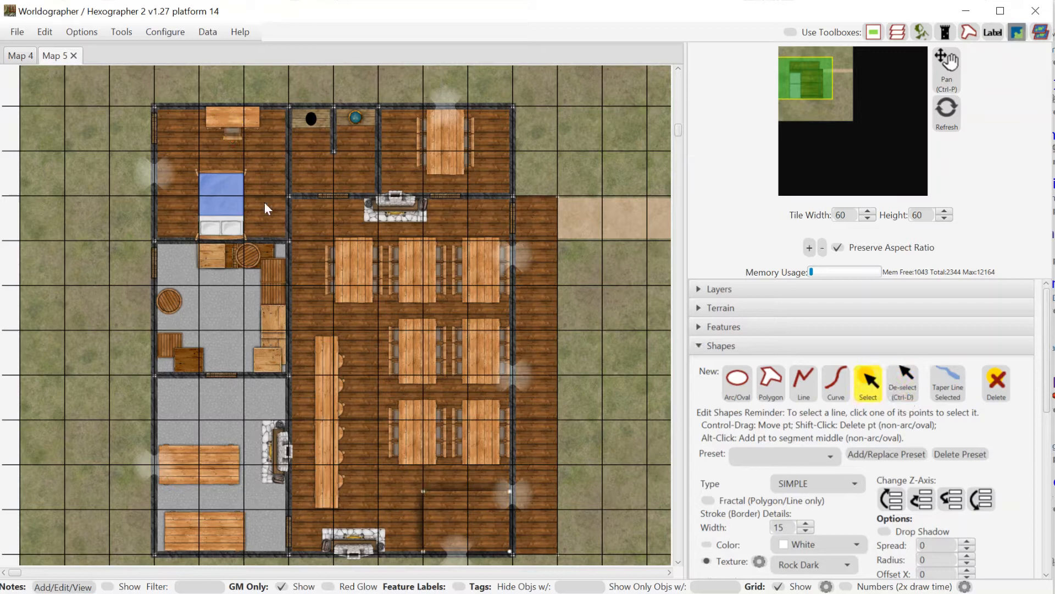
pyautogui.click(514, 107)
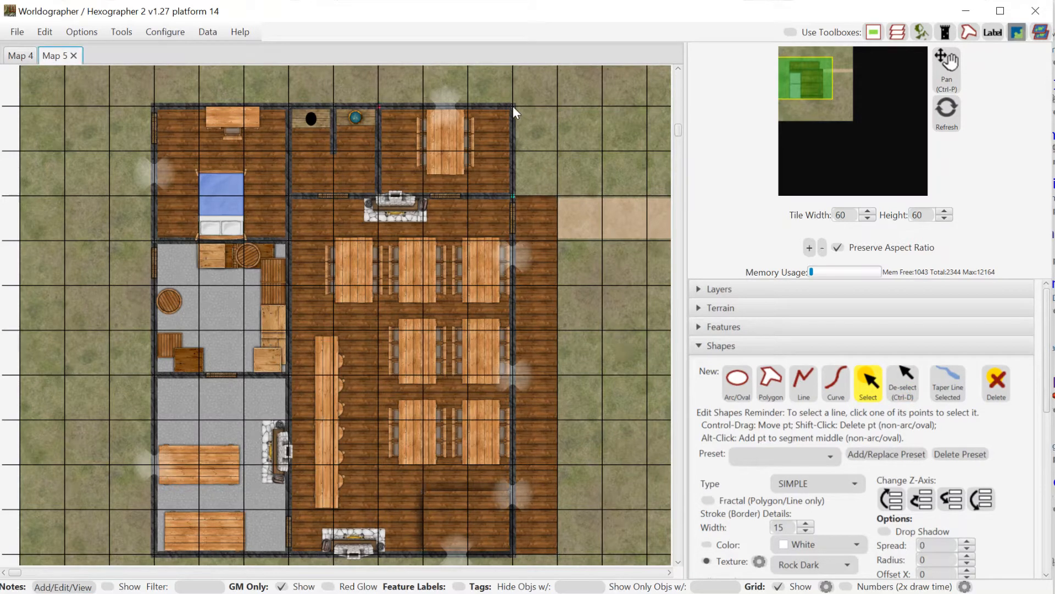
pyautogui.click(679, 68)
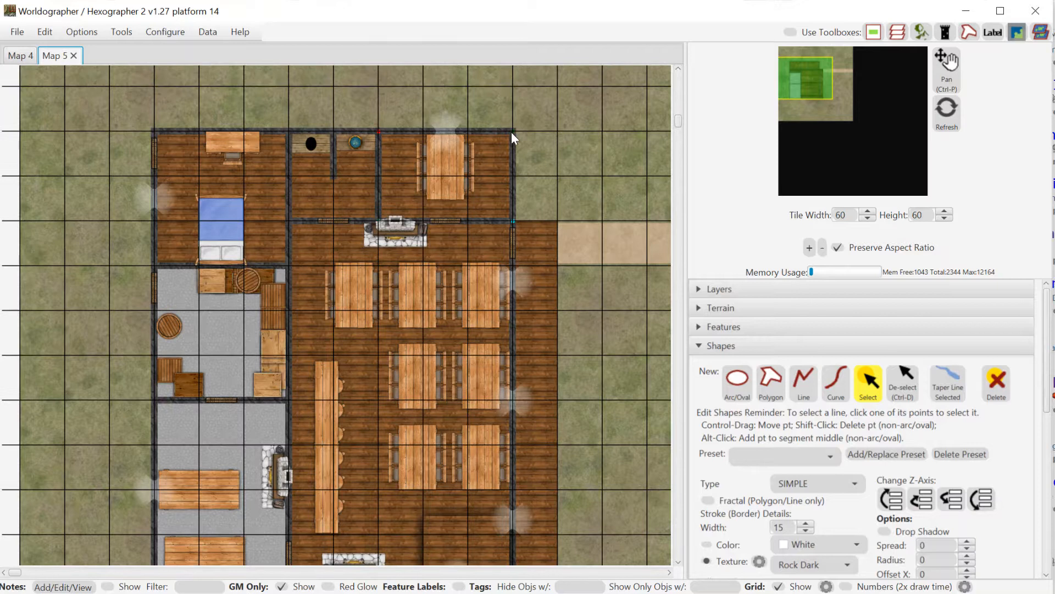
pyautogui.moveTo(512, 132); pyautogui.dragTo(514, 85)
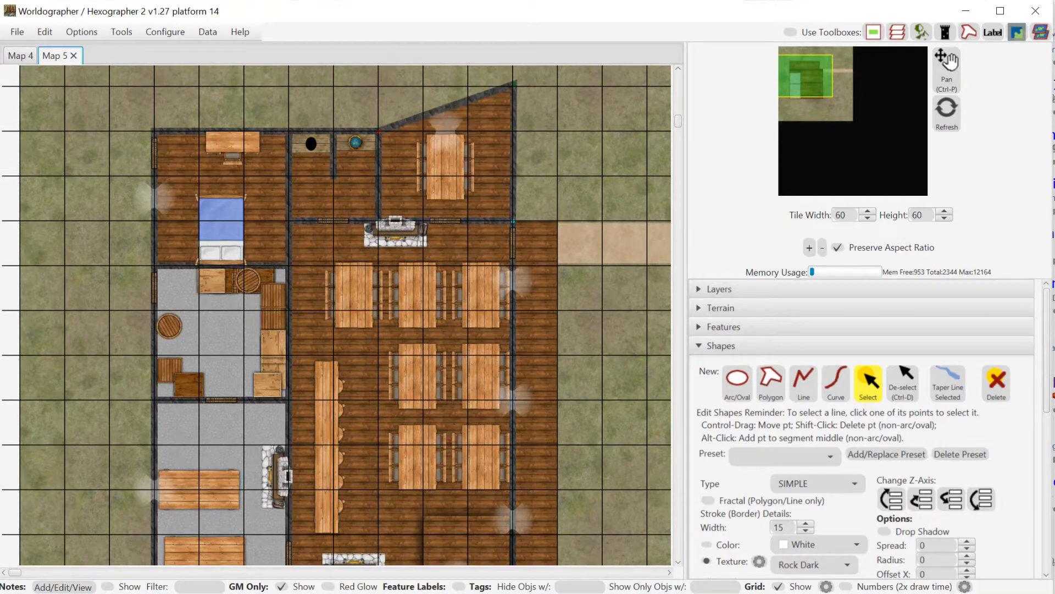
# Enable Snap Points to Grid, align the moved corner to the grid, and move the room's northwest corner up one tile
pyautogui.scroll(-5, 764, 497)
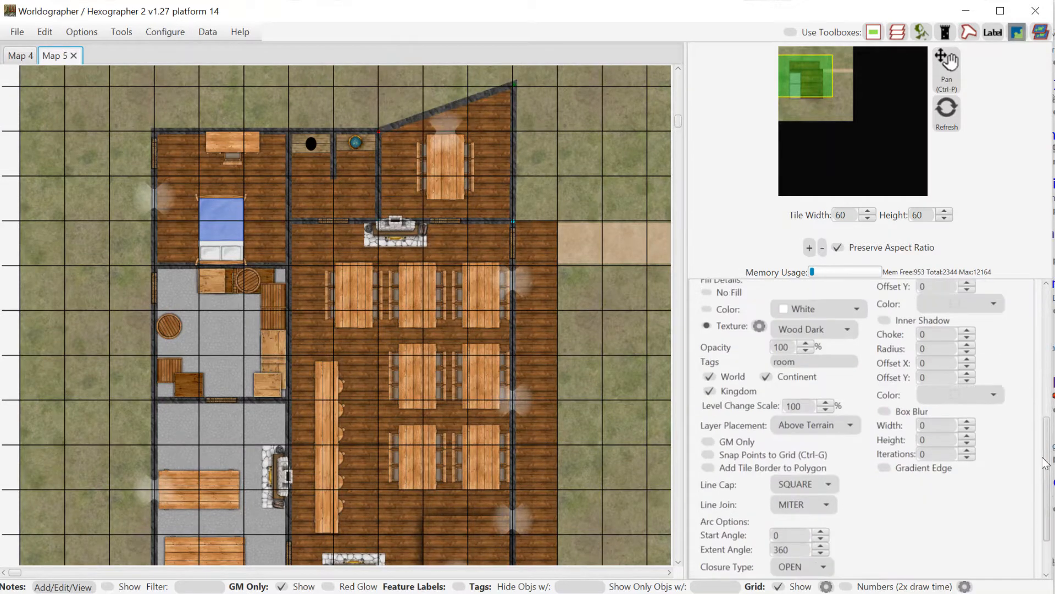
pyautogui.click(740, 462)
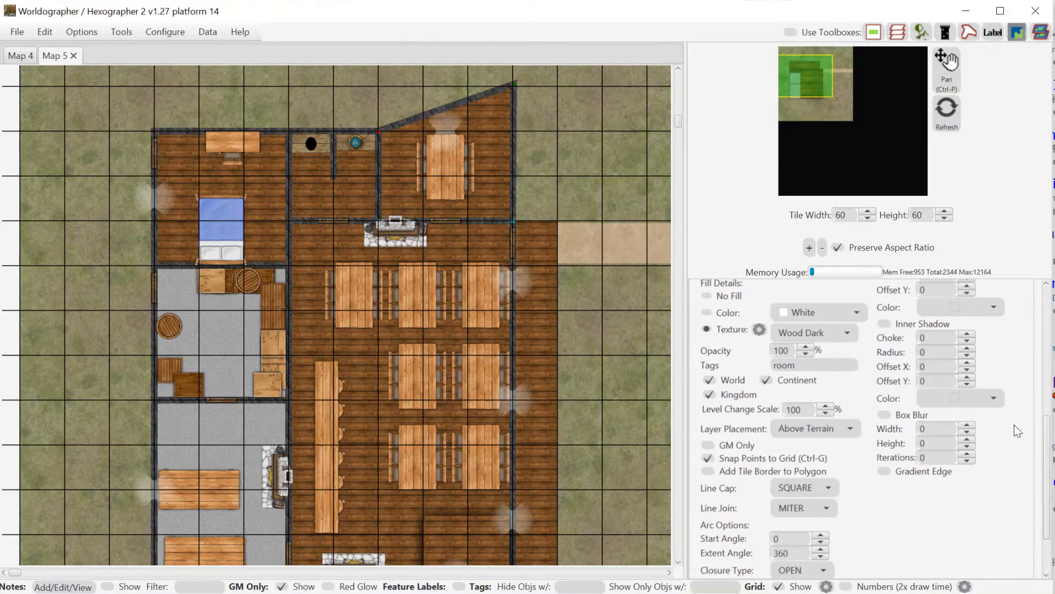
pyautogui.scroll(5, 1051, 442)
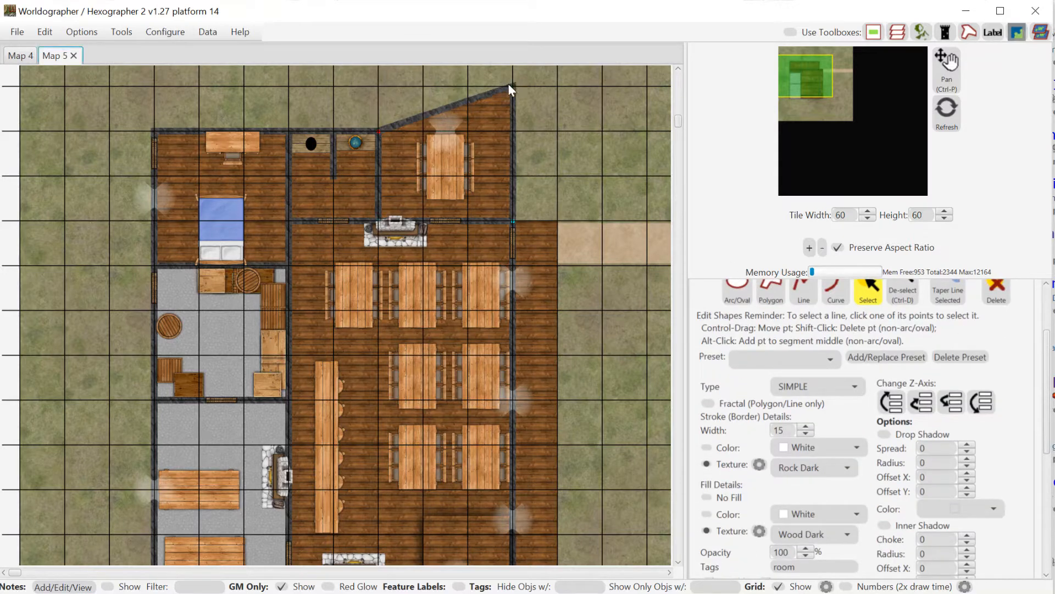
pyautogui.moveTo(379, 130); pyautogui.dragTo(378, 87)
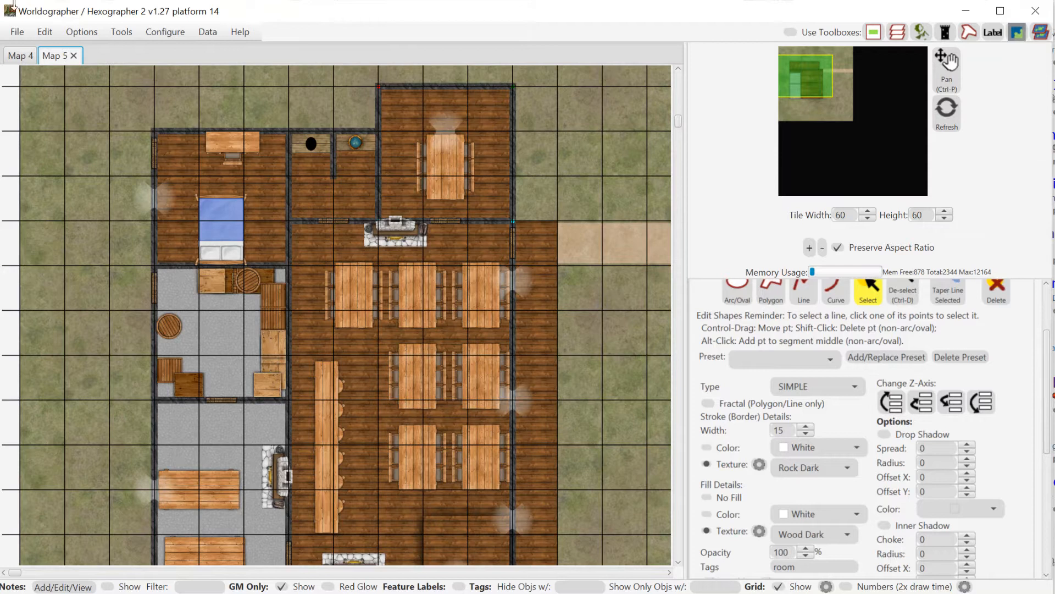
# Generate a second tavern on a new battlemat map and view the southern part of its building
pyautogui.click(17, 31)
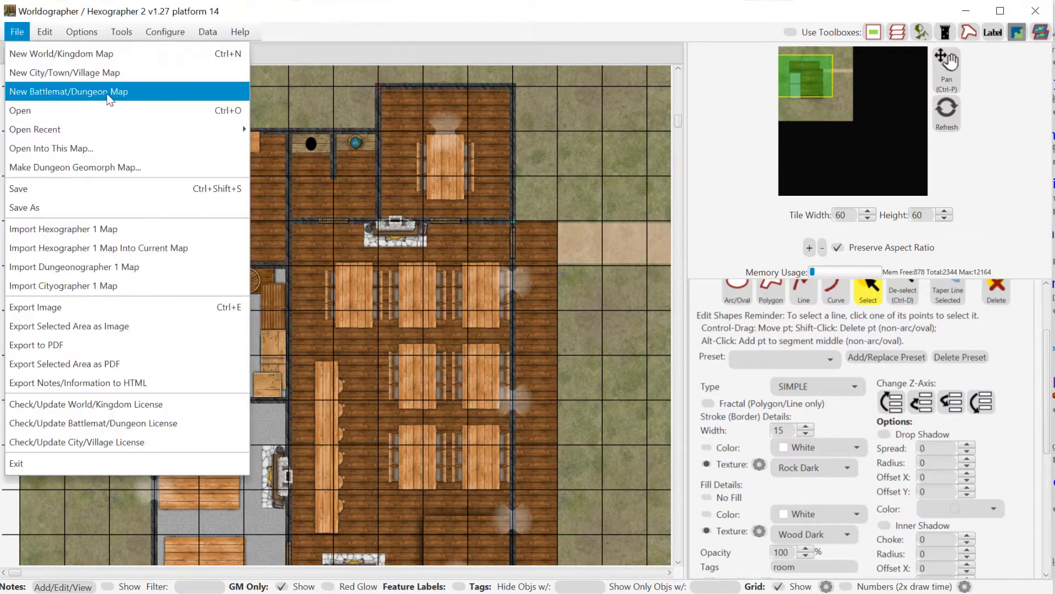
pyautogui.click(106, 92)
pyautogui.click(761, 222)
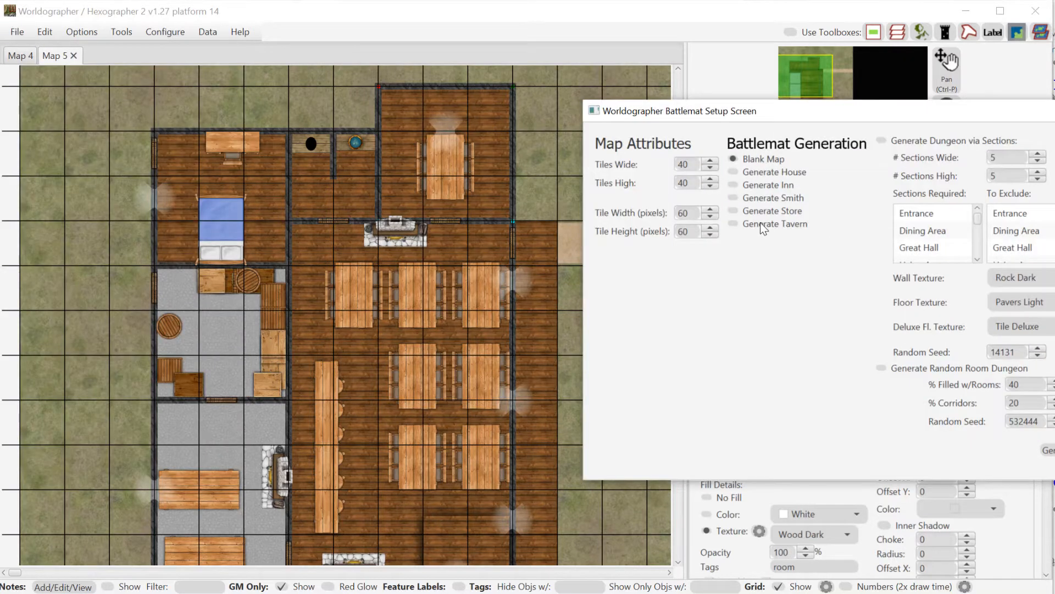
pyautogui.click(1047, 450)
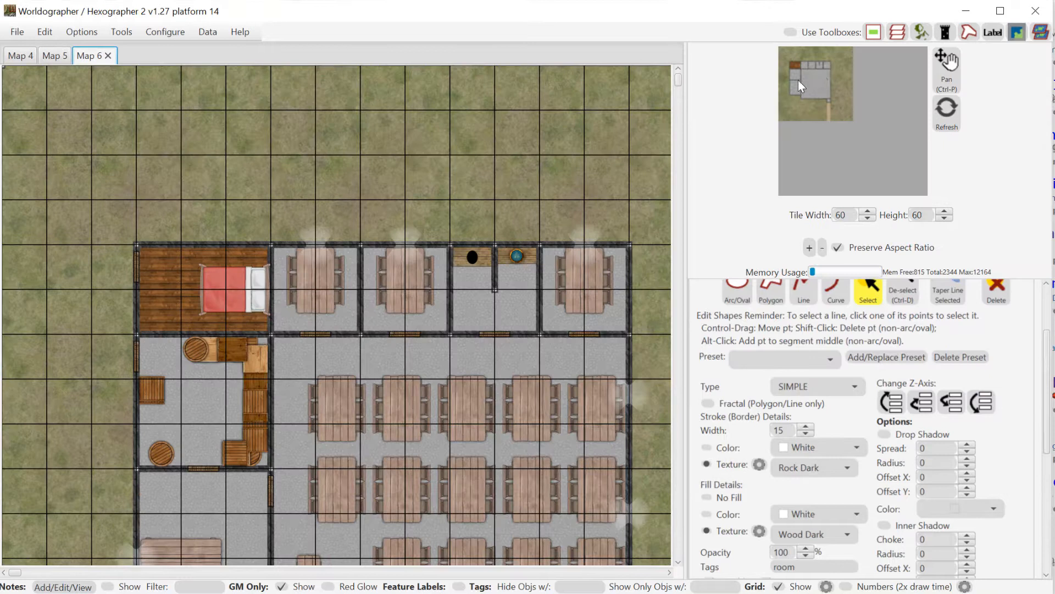
pyautogui.moveTo(819, 75)
pyautogui.mouseDown()
pyautogui.moveTo(807, 80)
pyautogui.moveTo(816, 91)
pyautogui.mouseUp()
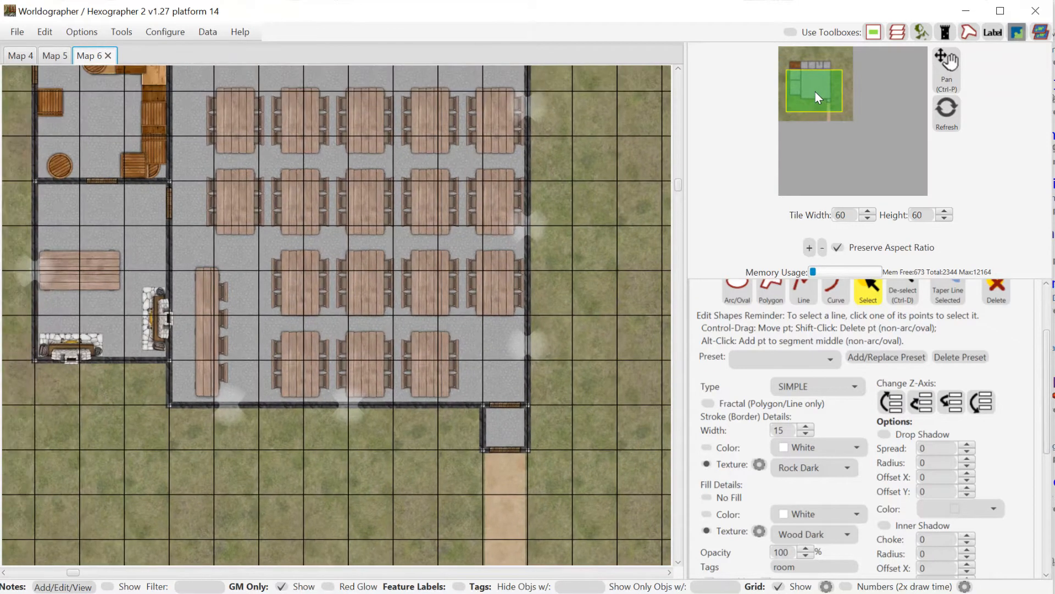
# Generate another random tavern on a new battlemat map 40 tiles wide and 40 tiles high
pyautogui.click(18, 31)
pyautogui.click(29, 90)
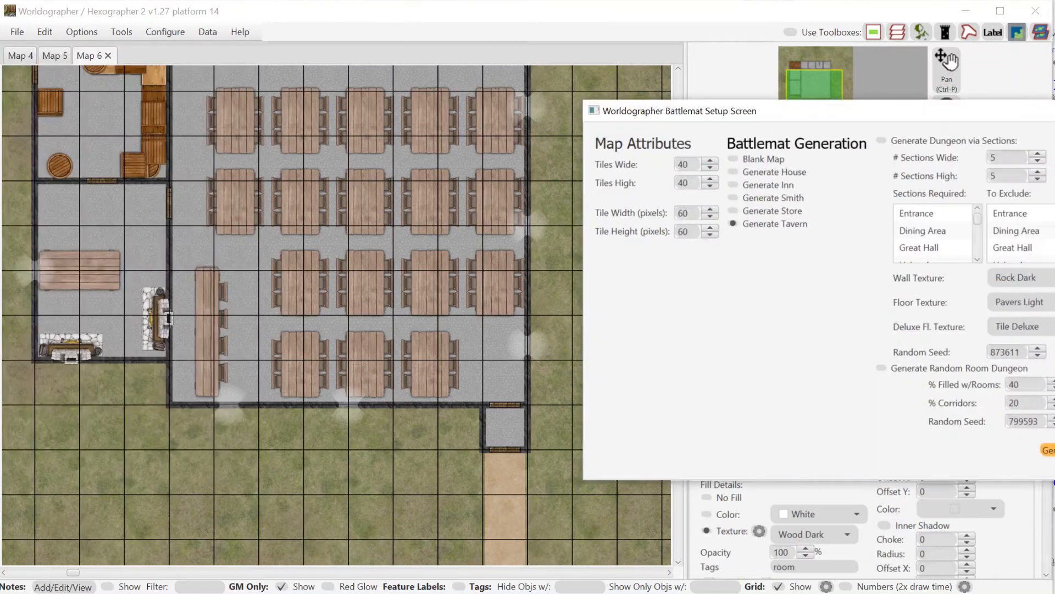
pyautogui.click(1048, 450)
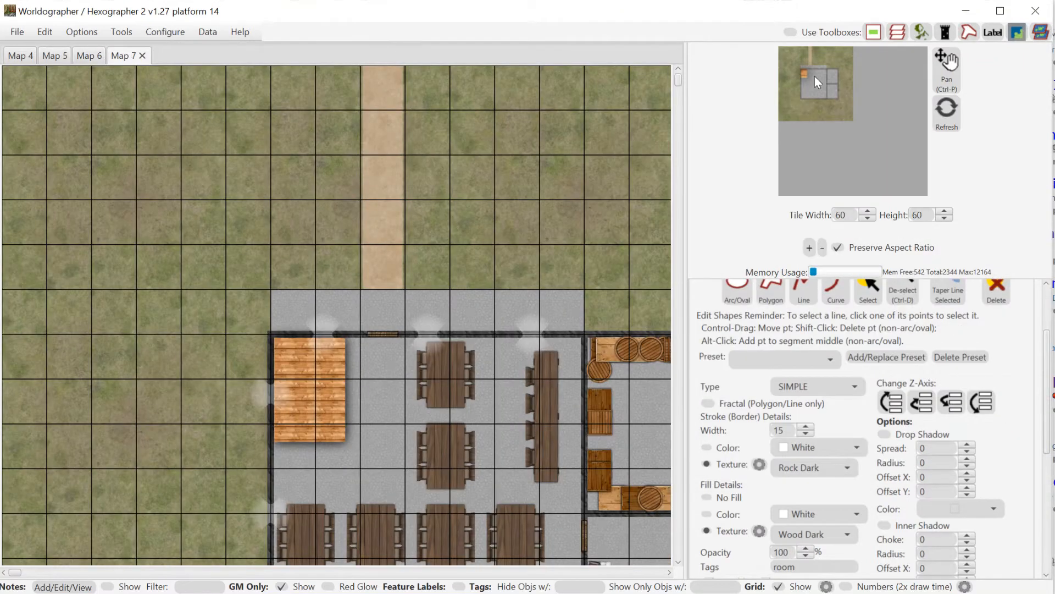
pyautogui.moveTo(815, 76); pyautogui.dragTo(819, 80)
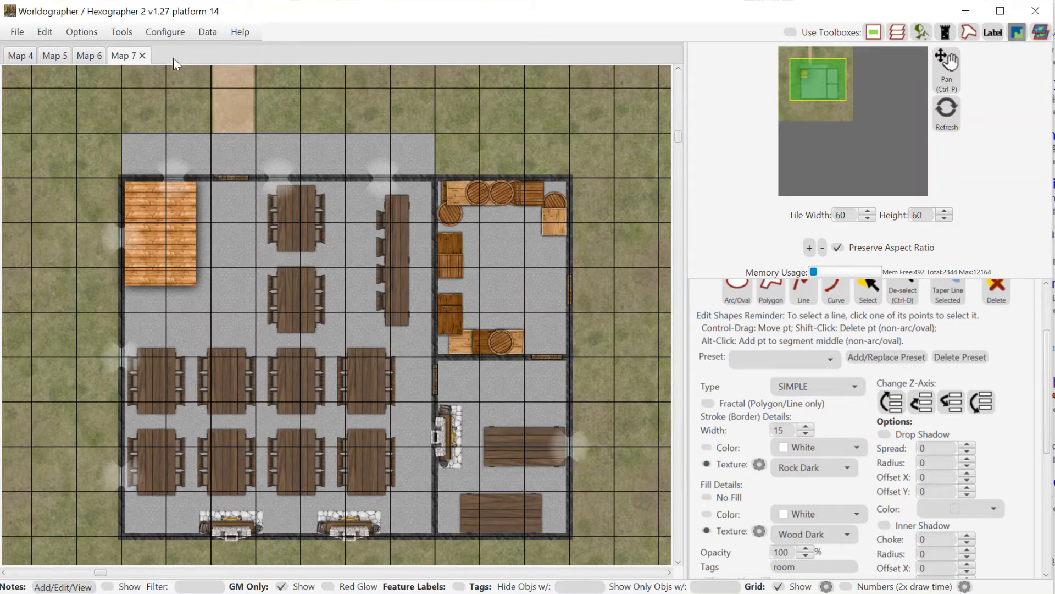
# Return to Map 5 and open the setup for a new battlemat map, moved aside to uncover the tavern's bedroom
pyautogui.click(53, 57)
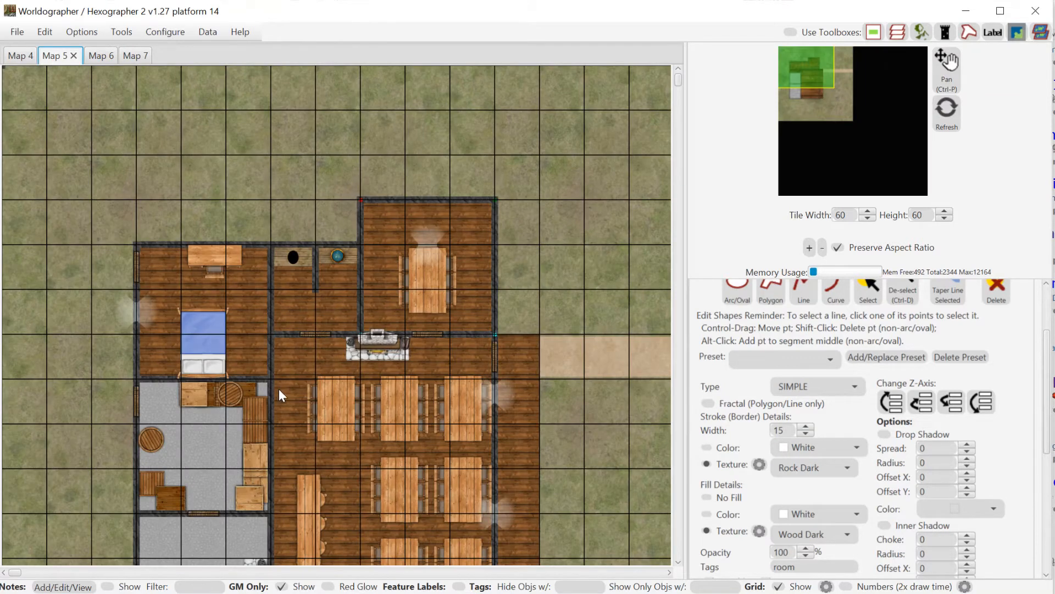
pyautogui.click(18, 33)
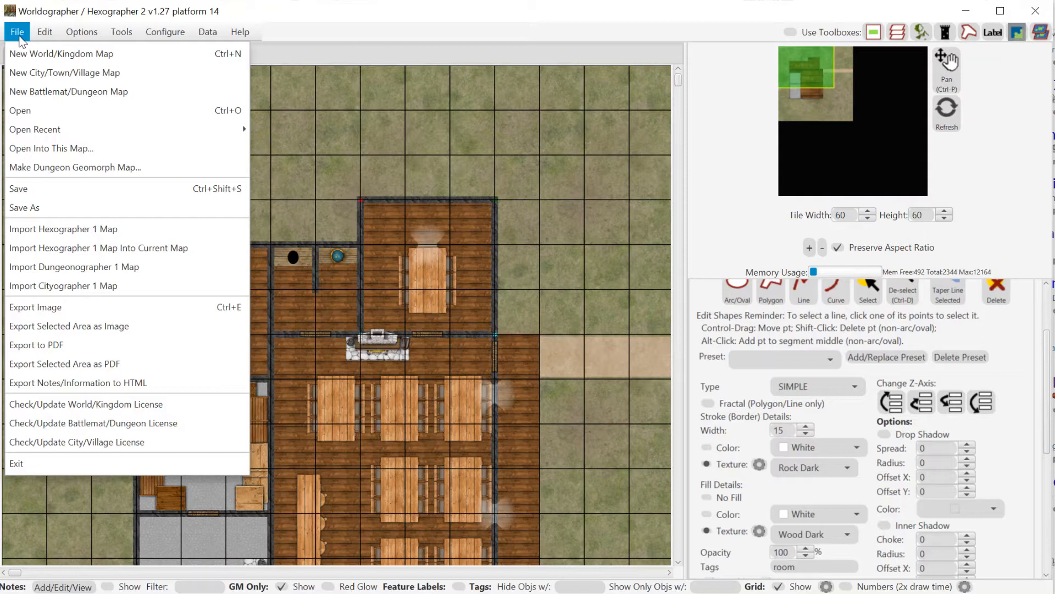
pyautogui.click(42, 91)
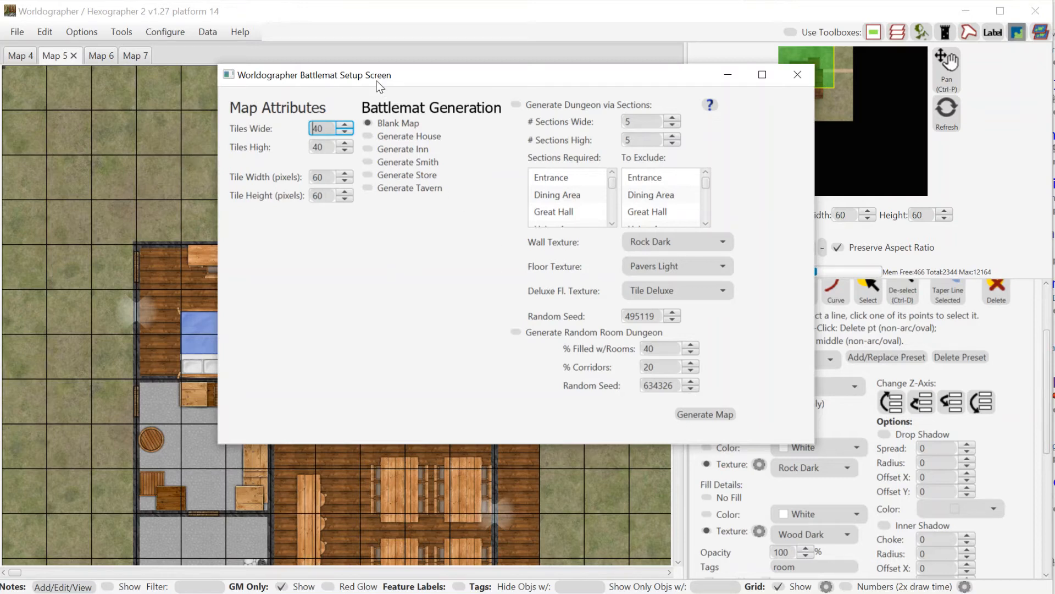
pyautogui.moveTo(377, 81); pyautogui.dragTo(560, 101)
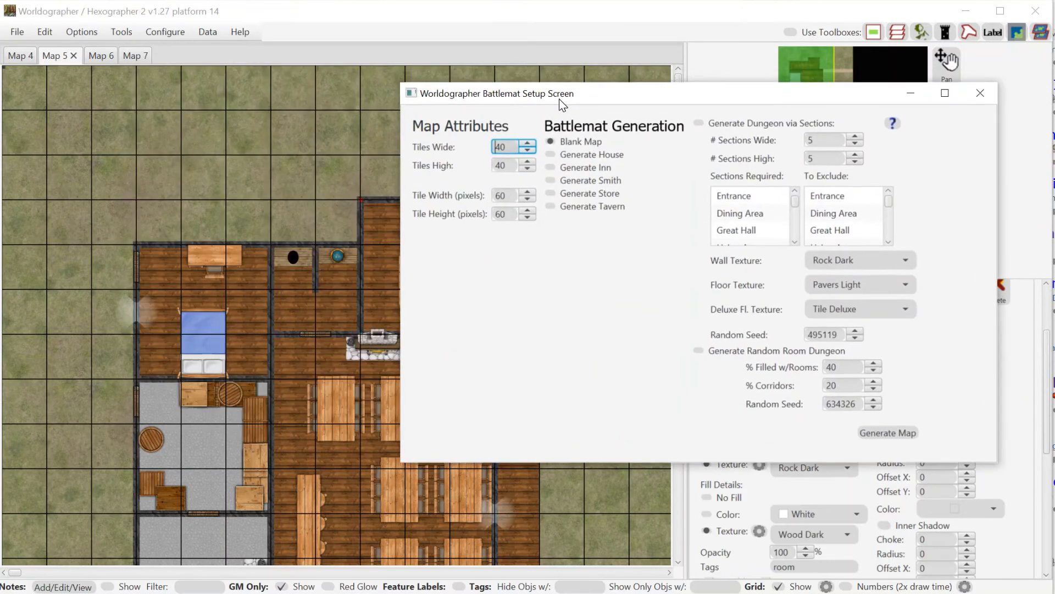